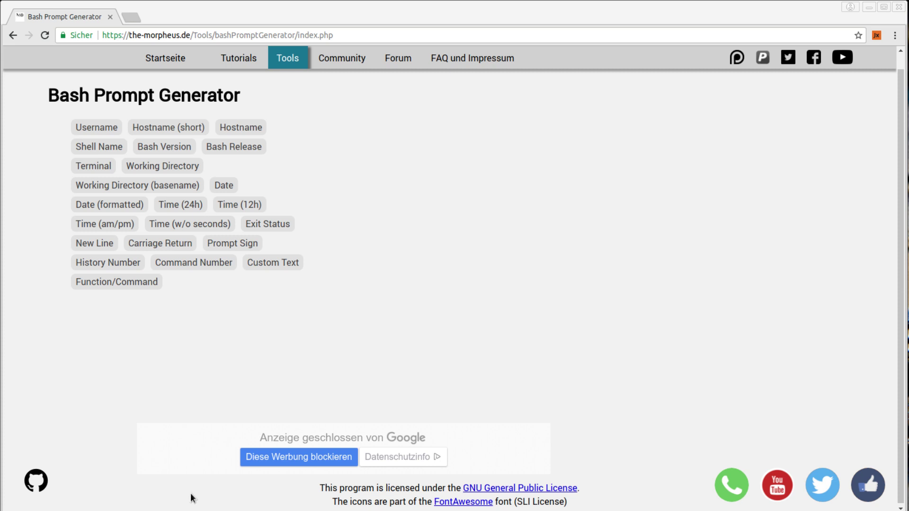
key("ctrl+alt+t")
left_click_drag(305, 191, 423, 191)
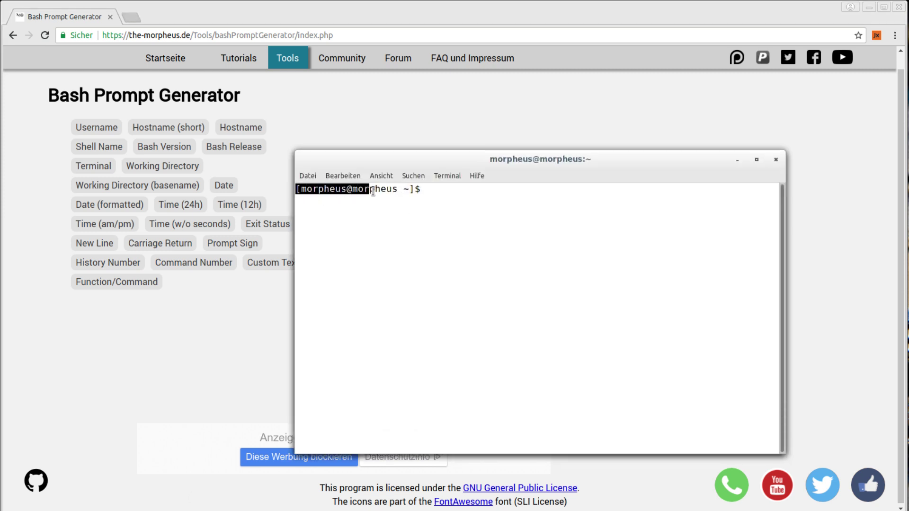
left_click(476, 198)
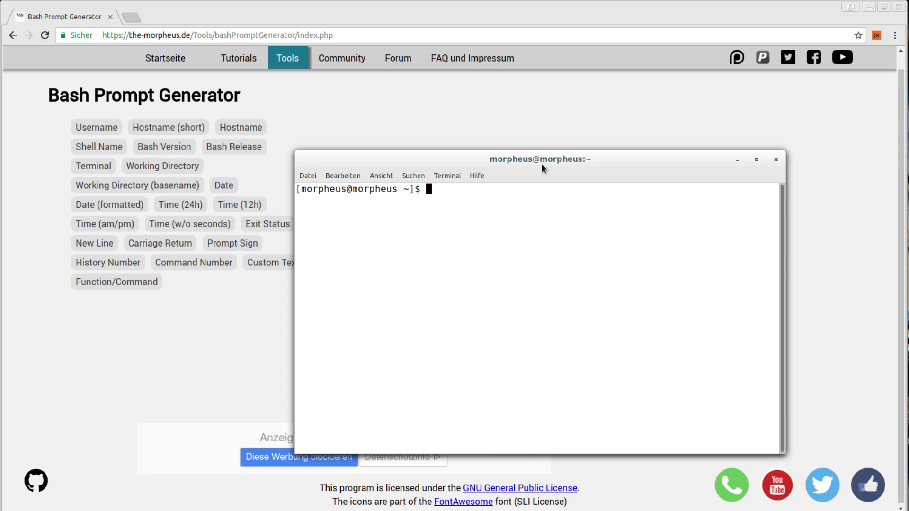
mouse_move(542, 159)
left_mouse_down()
mouse_move(534, 141)
mouse_move(573, 146)
left_mouse_up()
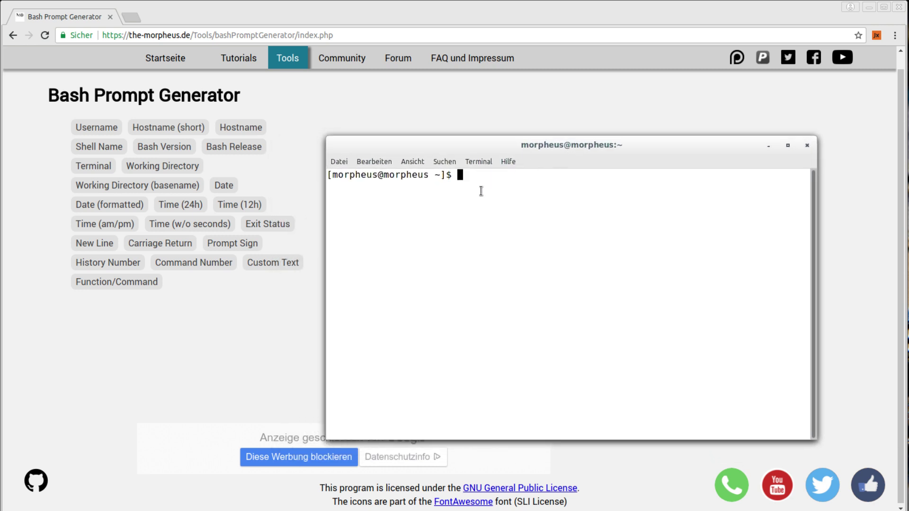
left_click(455, 15)
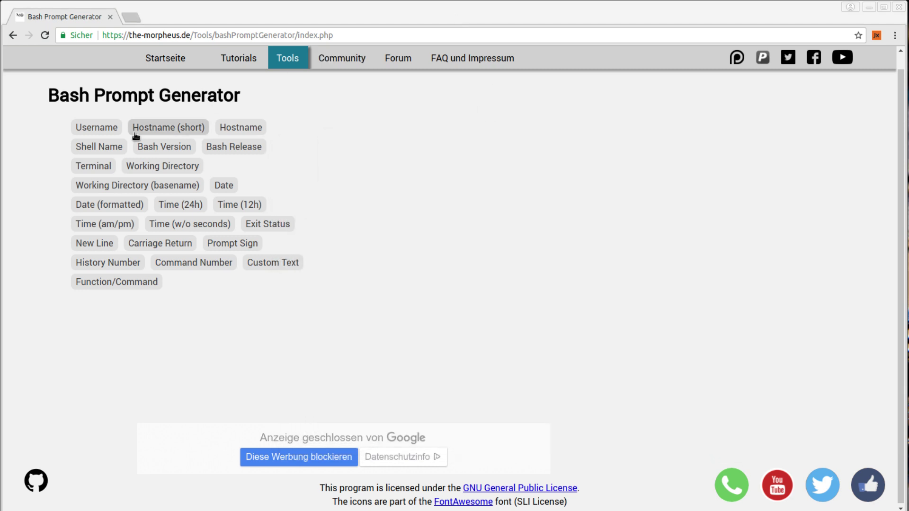
Add Username, Date and Time (24h) elements so the PS1 string contains \u\d\t.
left_click(97, 128)
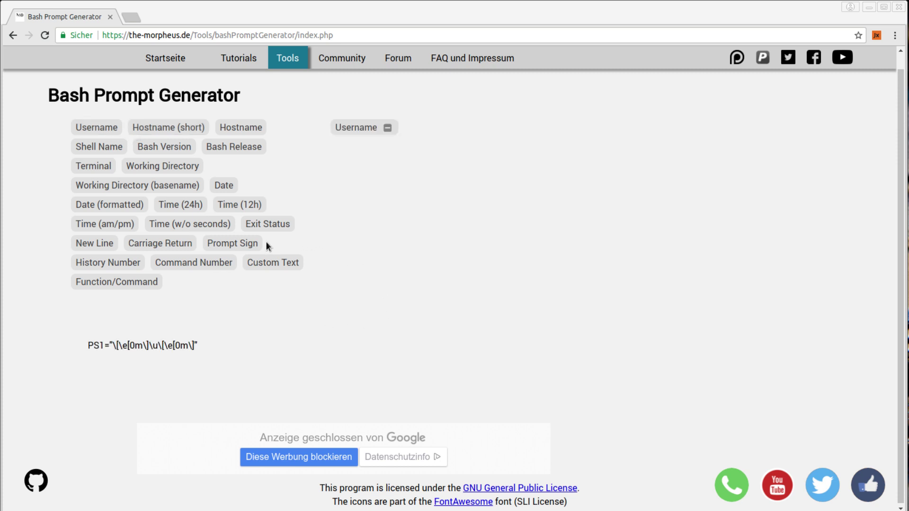
left_click(223, 185)
left_click(182, 209)
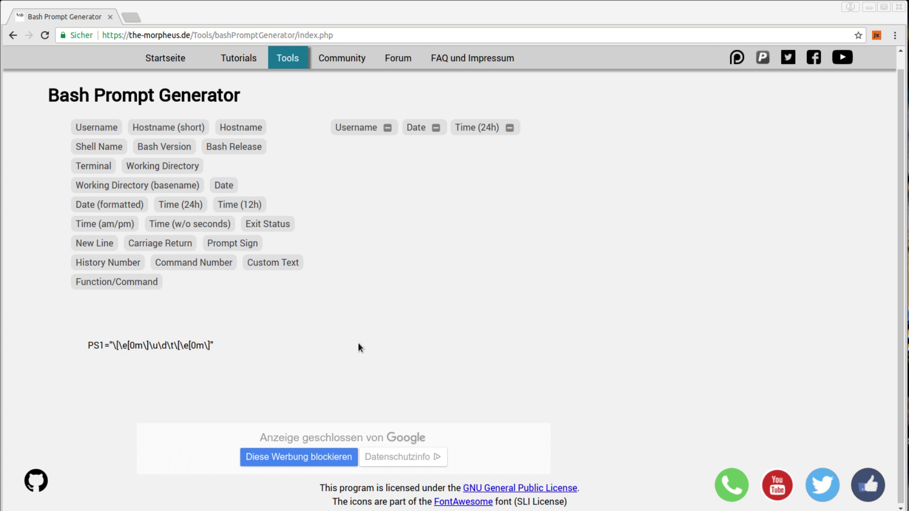
Make the Username element bold and the Date element italic.
left_click(353, 129)
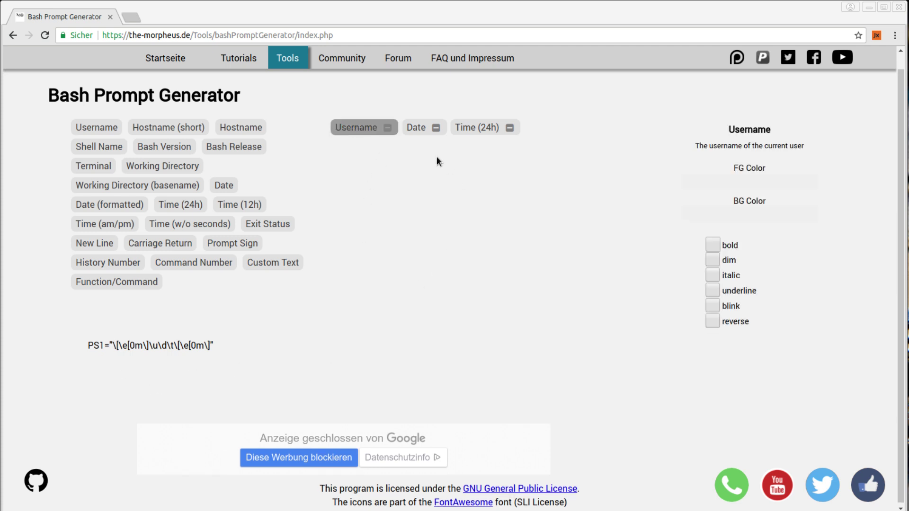
left_click(426, 133)
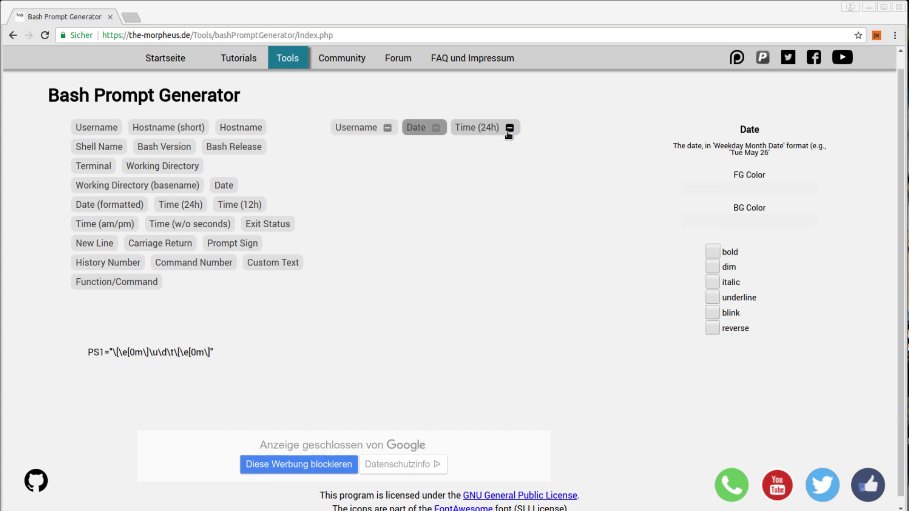
left_click(361, 128)
left_click(710, 246)
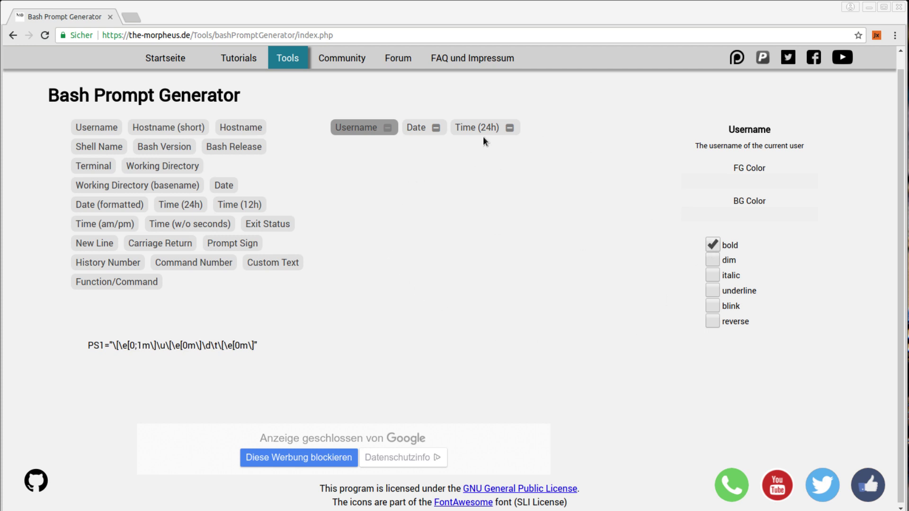
left_click(417, 128)
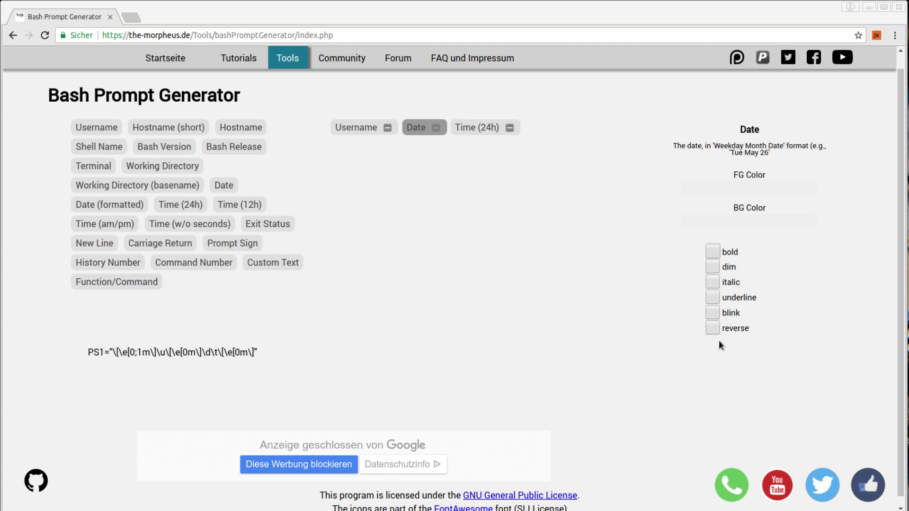
left_click(712, 281)
Give the Time (24h) element green text on a black background, then select the PS1 string.
left_click(476, 128)
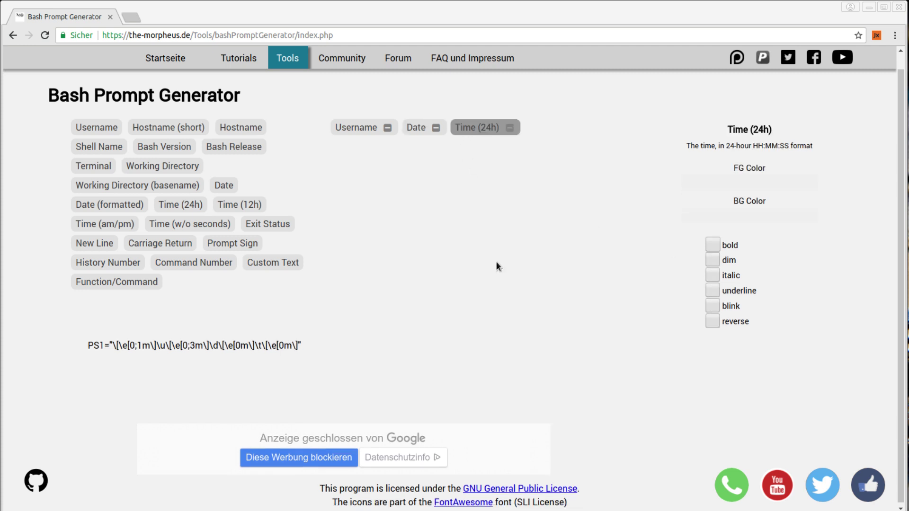
left_click(725, 183)
left_click(415, 326)
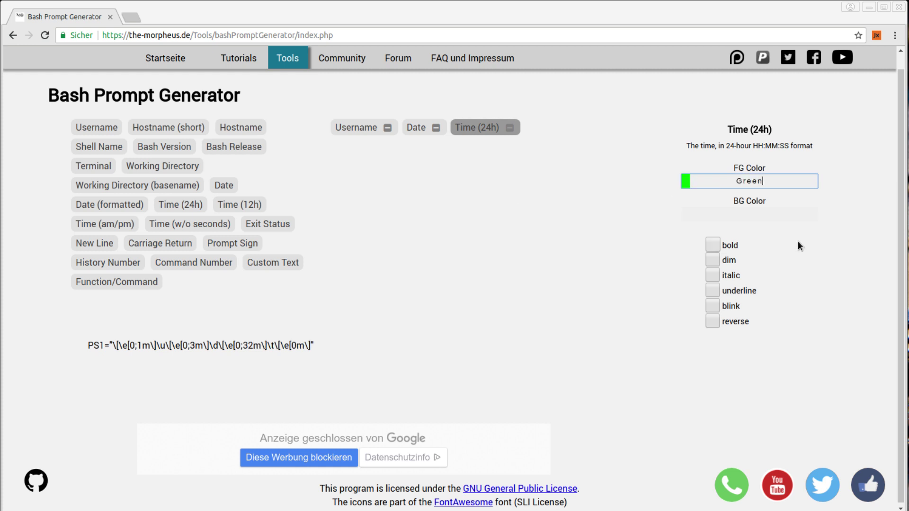
left_click(755, 214)
left_click(413, 260)
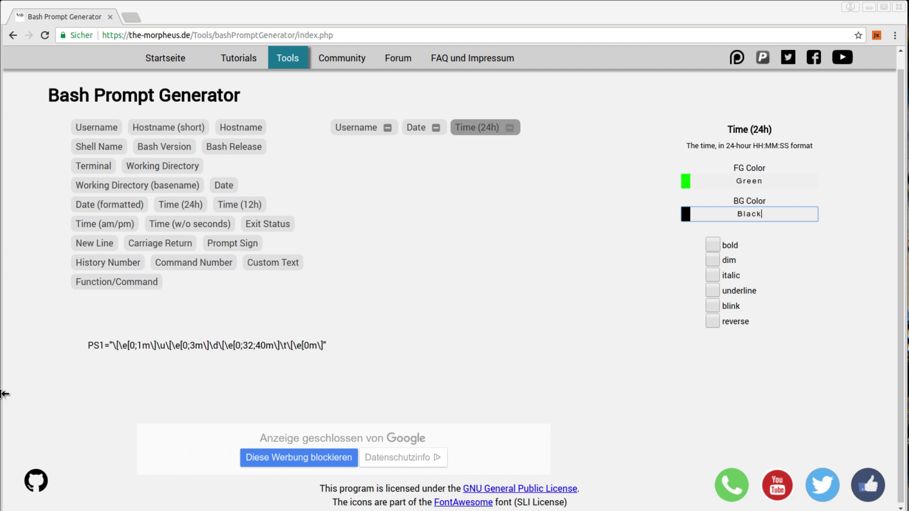
left_click_drag(85, 346, 324, 346)
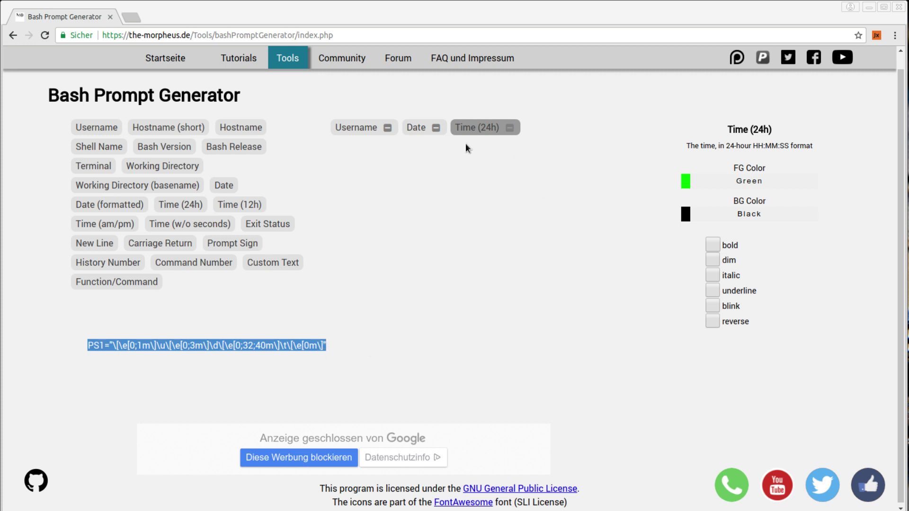
In a new terminal window, paste and run the generated PS1 assignment.
left_click(409, 240)
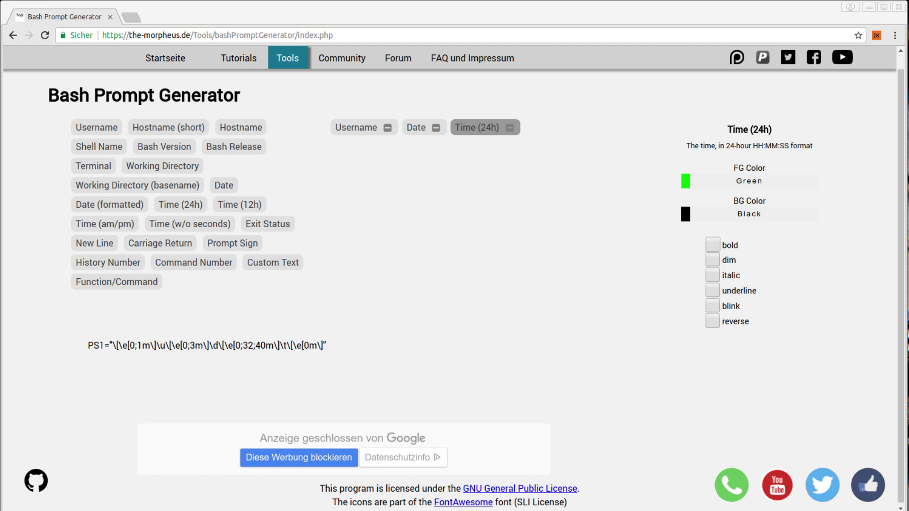
key("ctrl+alt+t")
left_click_drag(566, 145, 462, 147)
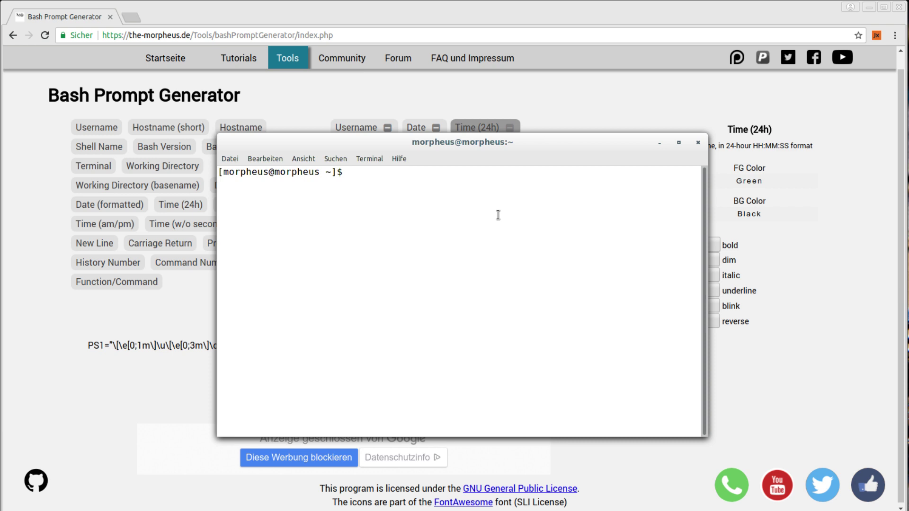
type("PS1=\"\\[\\e[0;1m\\]\\u\\[\\e[0;3m\\]\\d\\[\\e[0;32;40m\\]\\t\\[\\e[0m\\]\"")
key("Return")
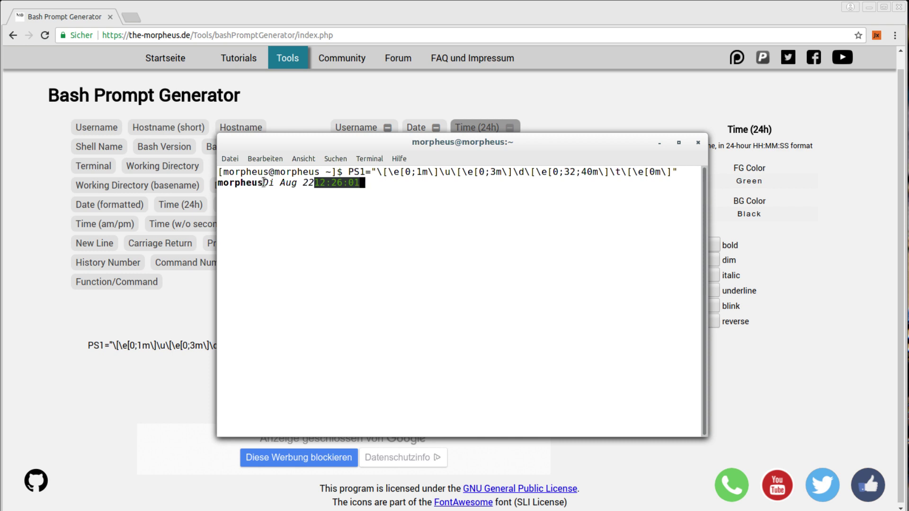
Highlight the italic date in the new prompt and print two fresh prompt lines.
left_click_drag(264, 182, 315, 183)
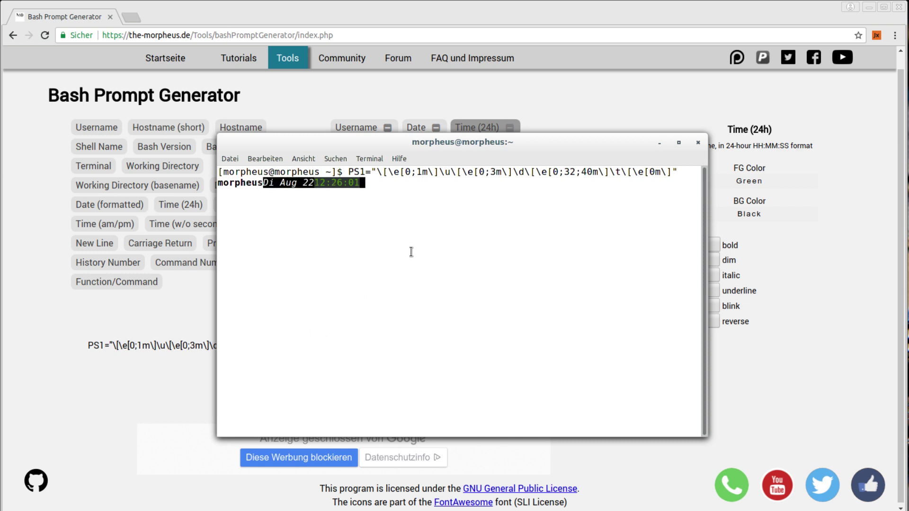
left_click(404, 205)
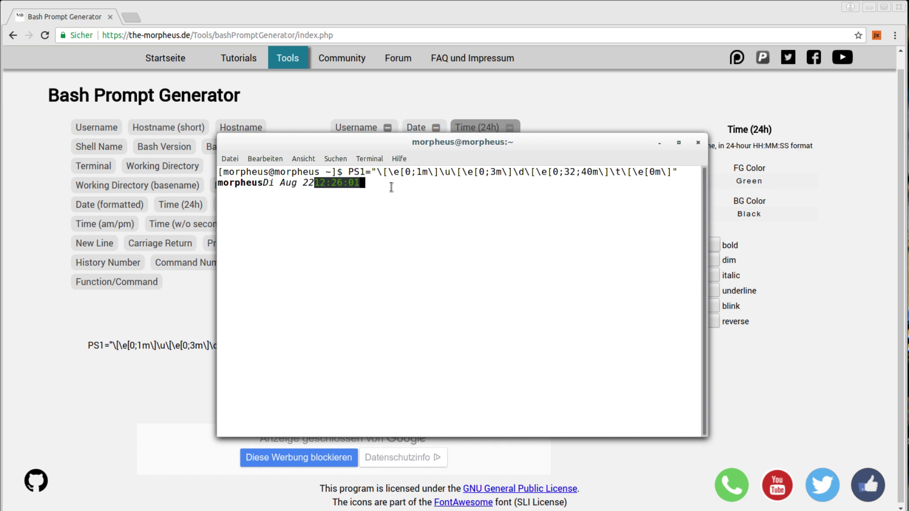
key("Return")
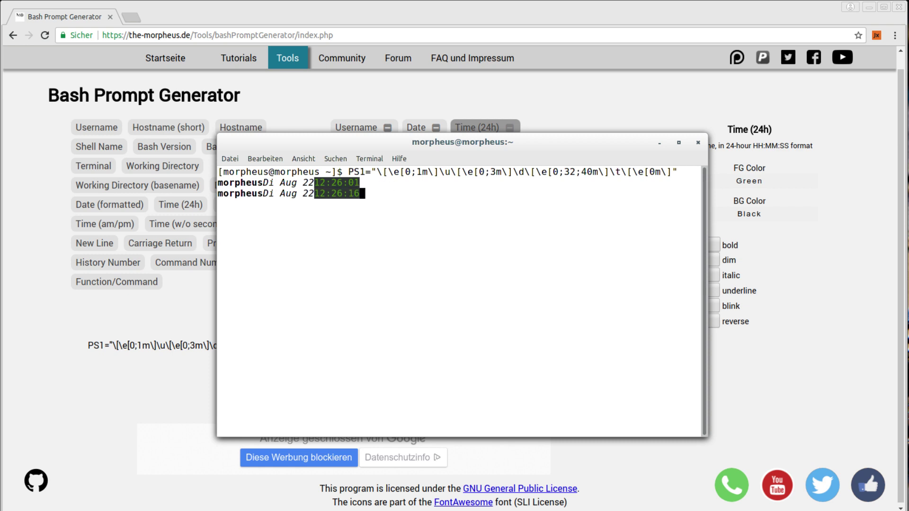
key("Return")
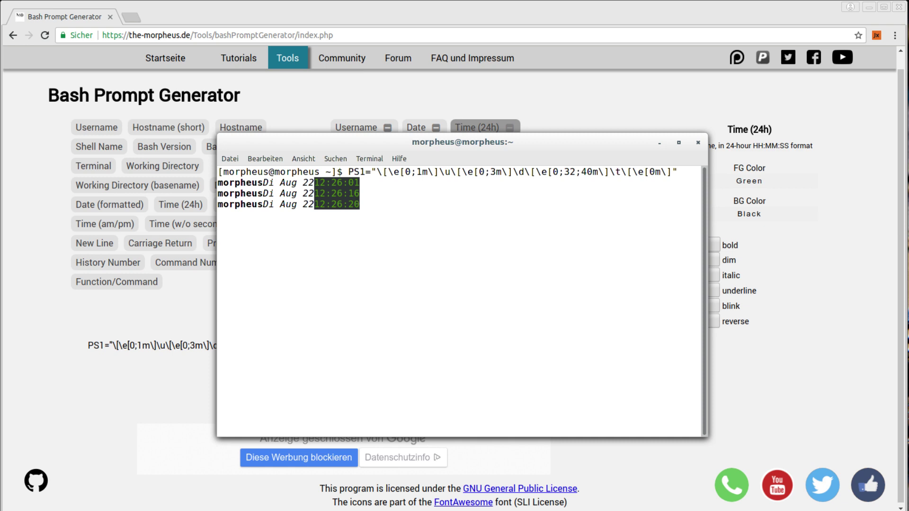
Run echo "hello world" under the new prompt and highlight the styled prompt line.
type("echo \"")
type("hello world")
type("\"")
key("Return")
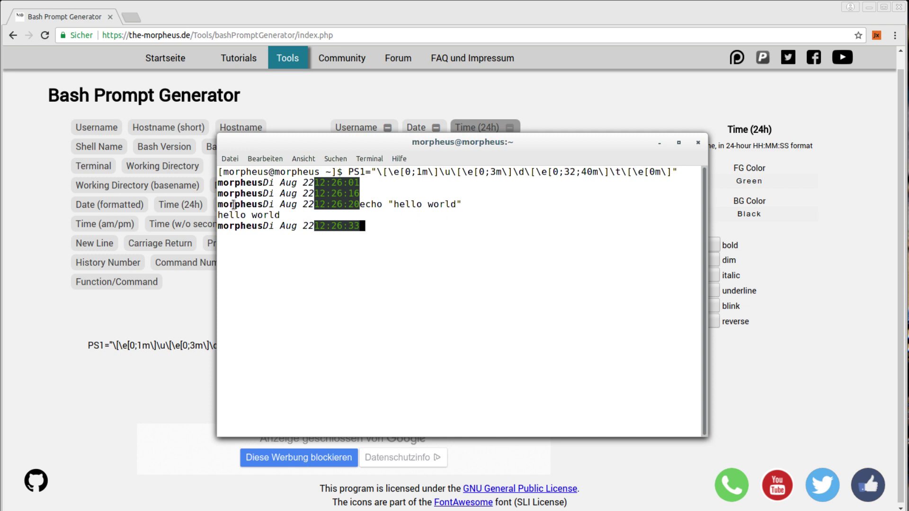
left_click_drag(219, 204, 358, 204)
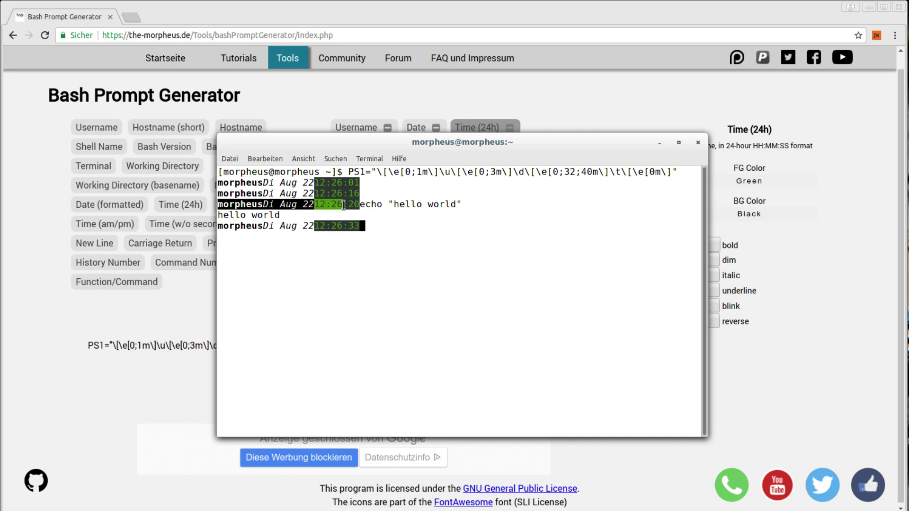
left_click(407, 230)
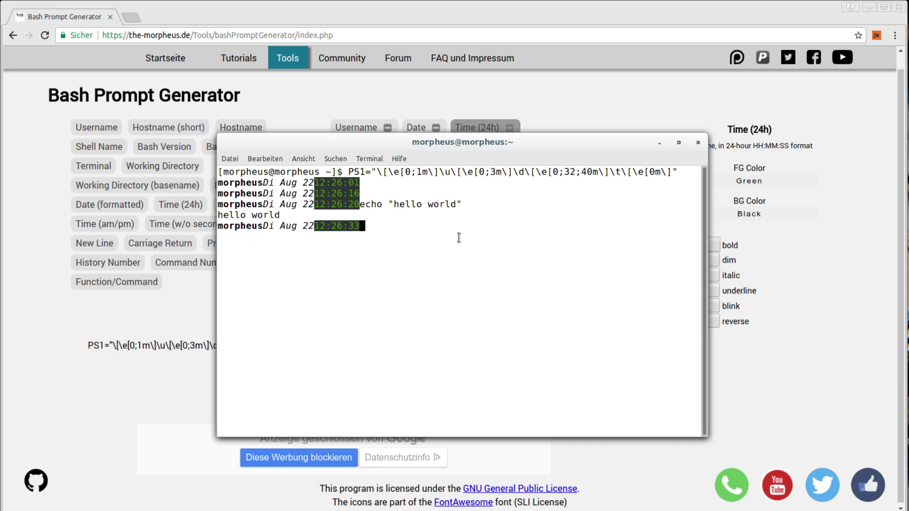
Start a vim ~/.bashrc command, erase it, and switch back to the prompt generator page.
type("vim")
key("BackSpace")
key("BackSpace")
key("BackSpace")
key("BackSpace")
type("~")
type("/.")
type("ba")
type("shr")
type("c")
left_click_drag(349, 171, 667, 169)
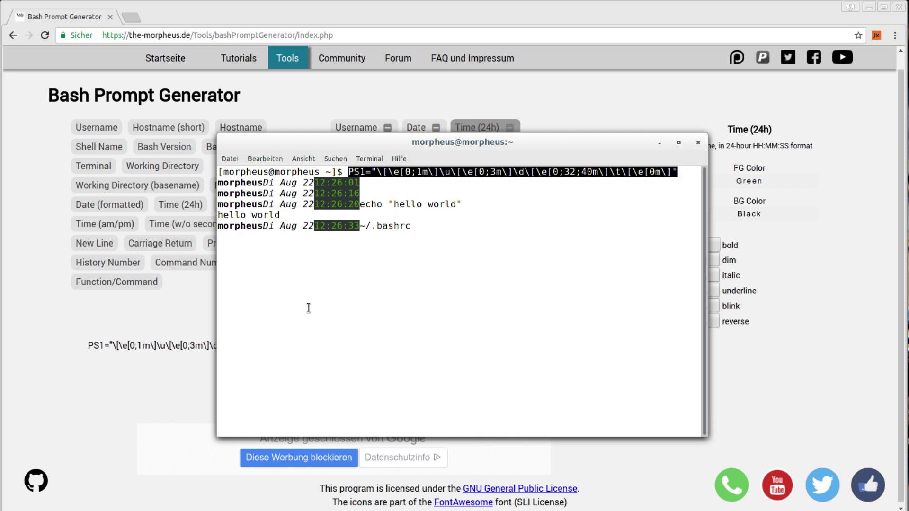
left_click(473, 228)
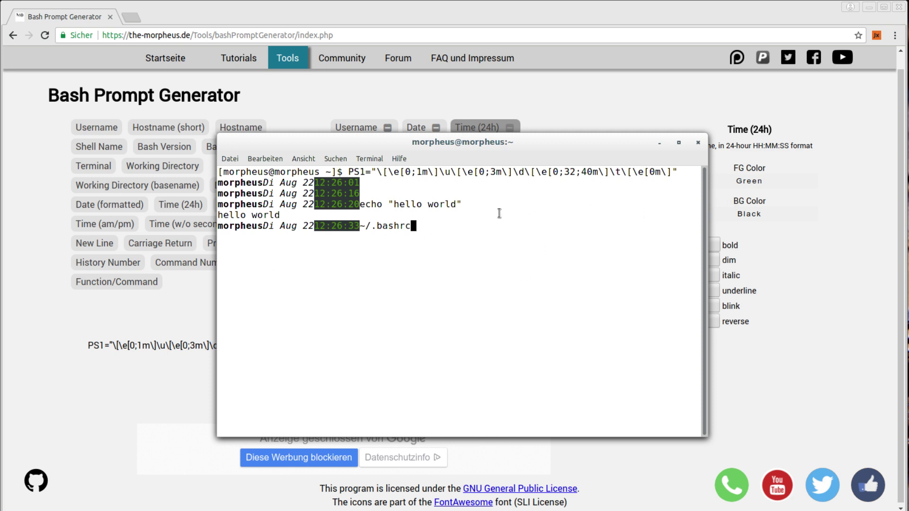
key("BackSpace")
key("BackSpace")
key("BackSpace")
key("BackSpace")
left_click(508, 12)
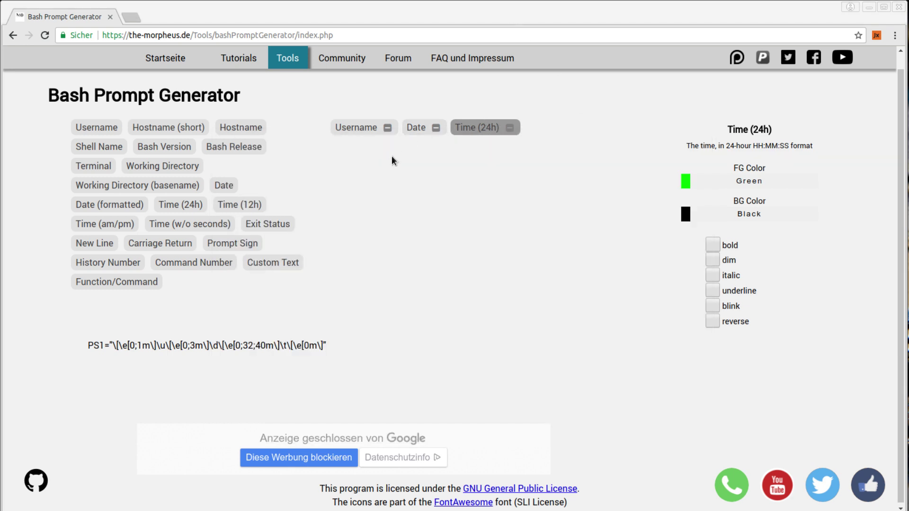